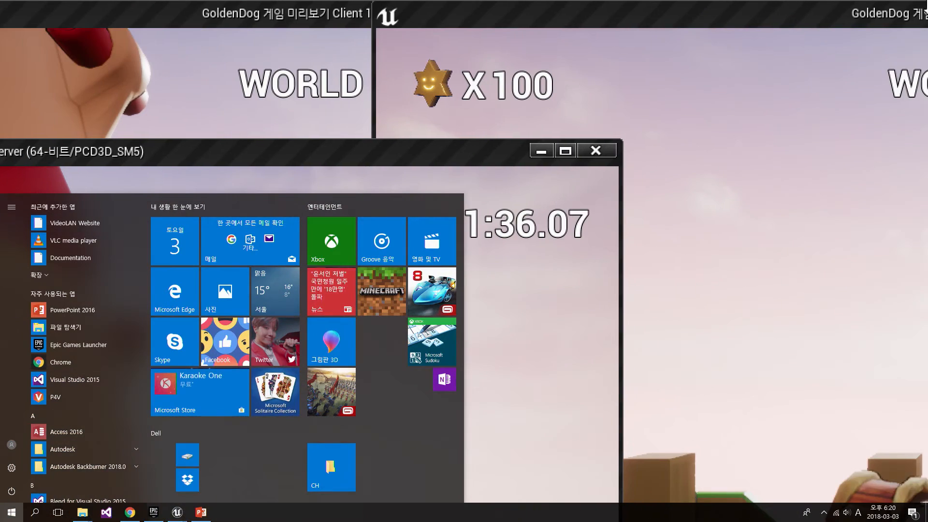
# Enable the dedicated server option for the three-player preview and play the battle royale map in new editor windows
pyautogui.click(360, 154)
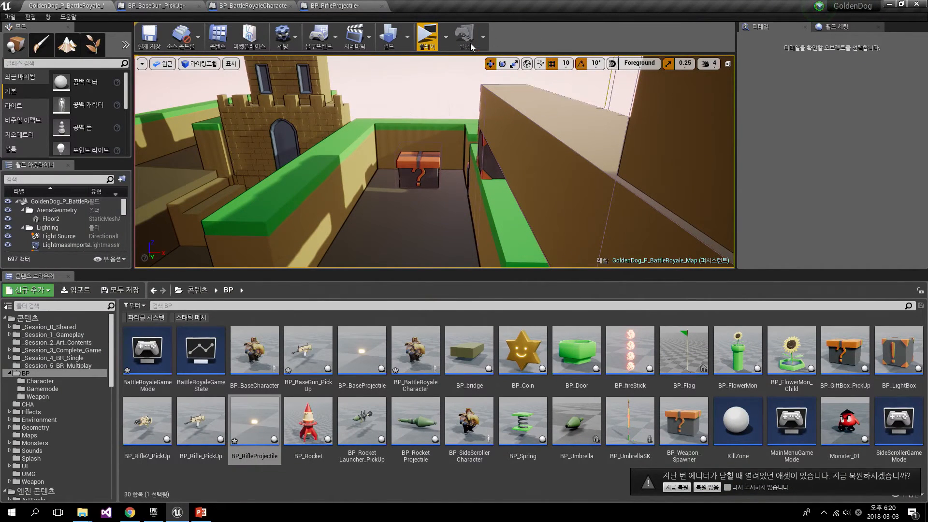
pyautogui.click(447, 42)
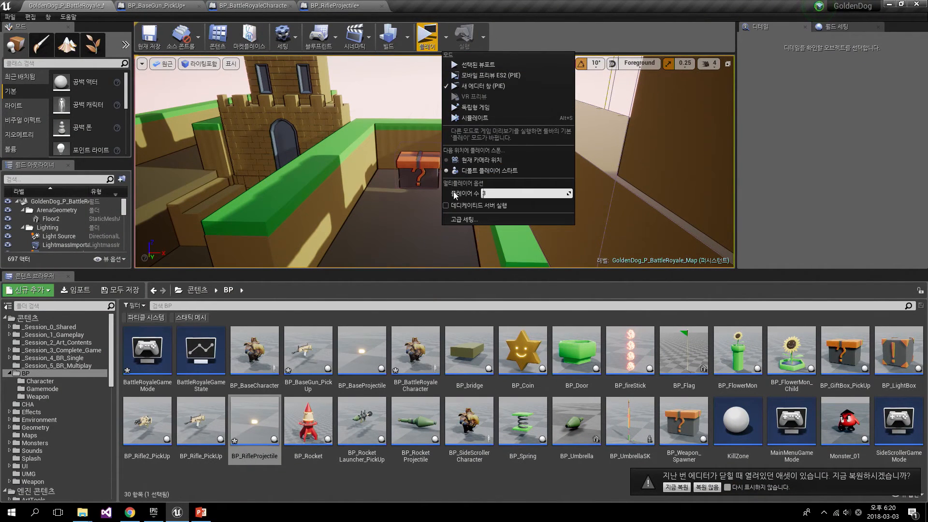
pyautogui.click(466, 49)
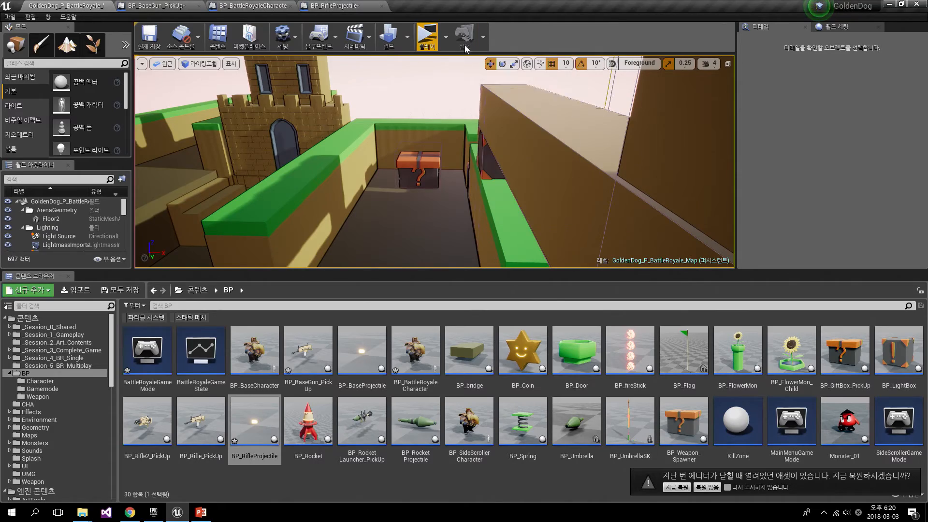
pyautogui.click(427, 44)
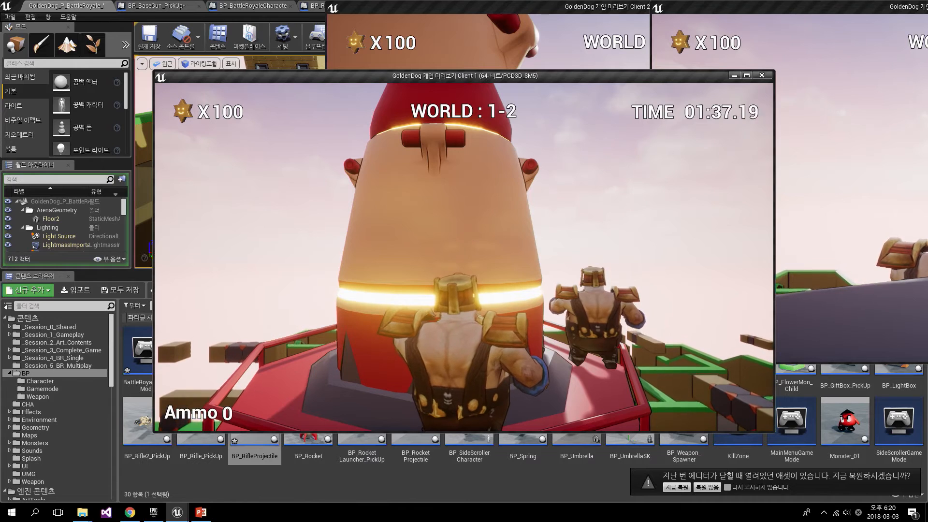
# Arrange the three client preview windows in a cascade to compare them, and end the play session
pyautogui.moveTo(523, 76); pyautogui.dragTo(396, 139)
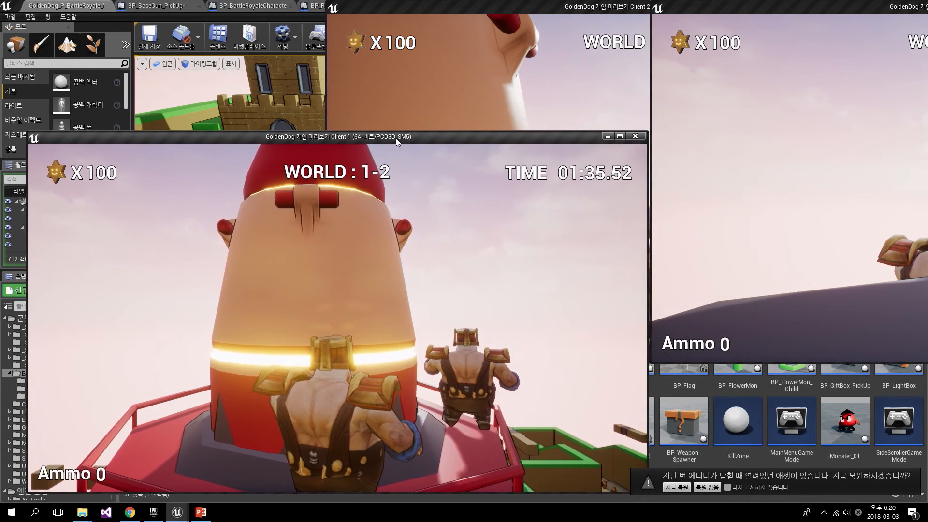
pyautogui.moveTo(508, 6); pyautogui.dragTo(407, 186)
pyautogui.moveTo(723, 8); pyautogui.dragTo(360, 231)
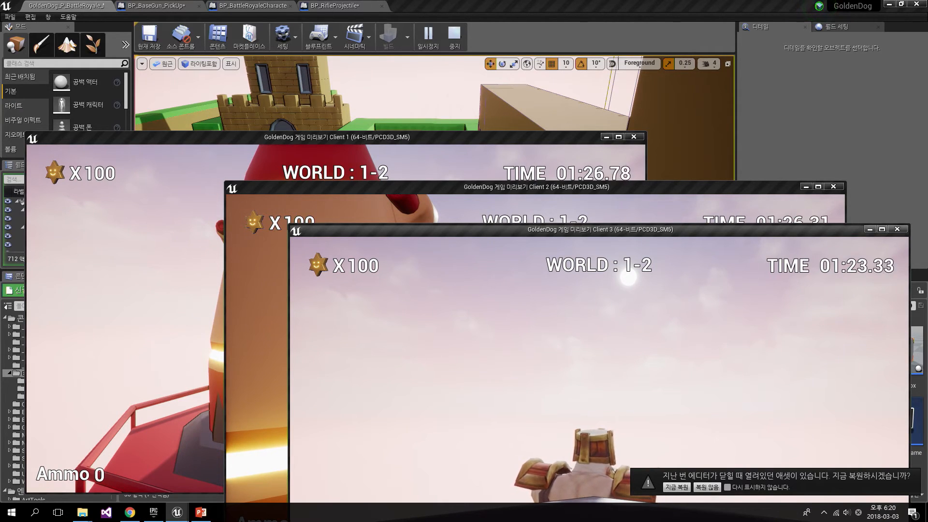
pyautogui.press('Escape')
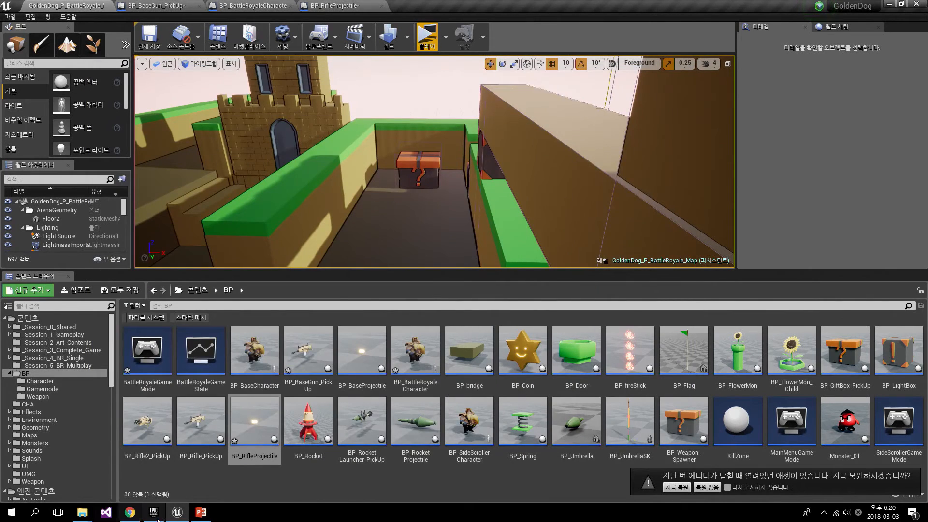
# Switch to PowerPoint to read the Unreal Engine 4 network matching slide, and return to the Unreal Editor
pyautogui.click(201, 513)
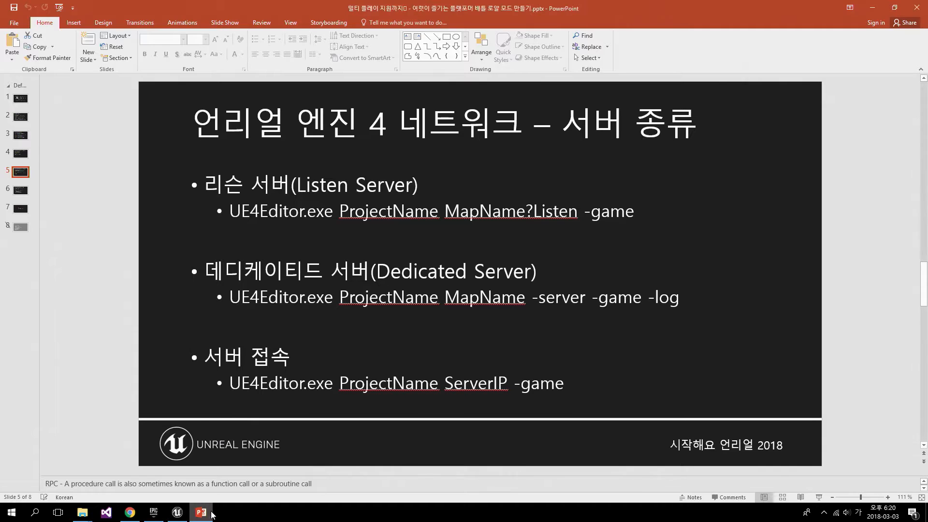
pyautogui.click(20, 192)
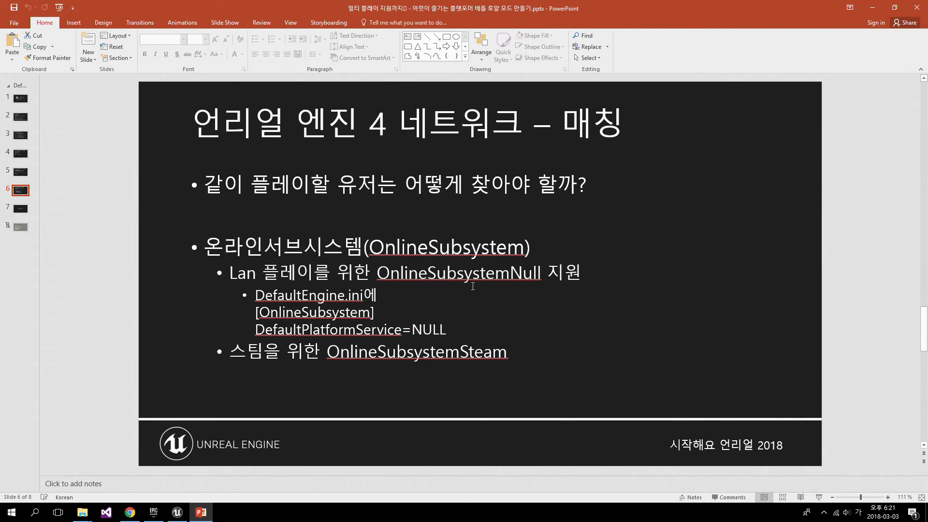
pyautogui.hotkey('alt', 'Tab')
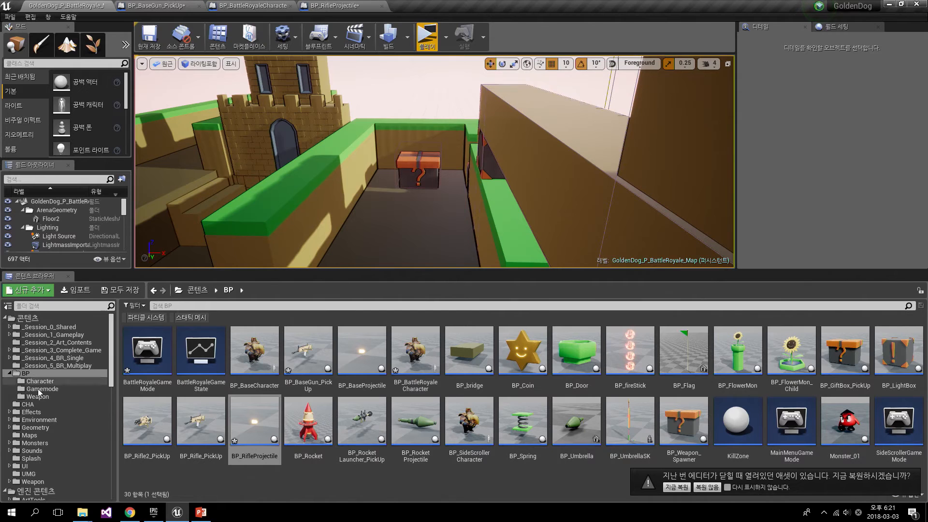
# Open the GoldenDog_MainMenu level from the Maps folder without saving the modified blueprints
pyautogui.click(69, 435)
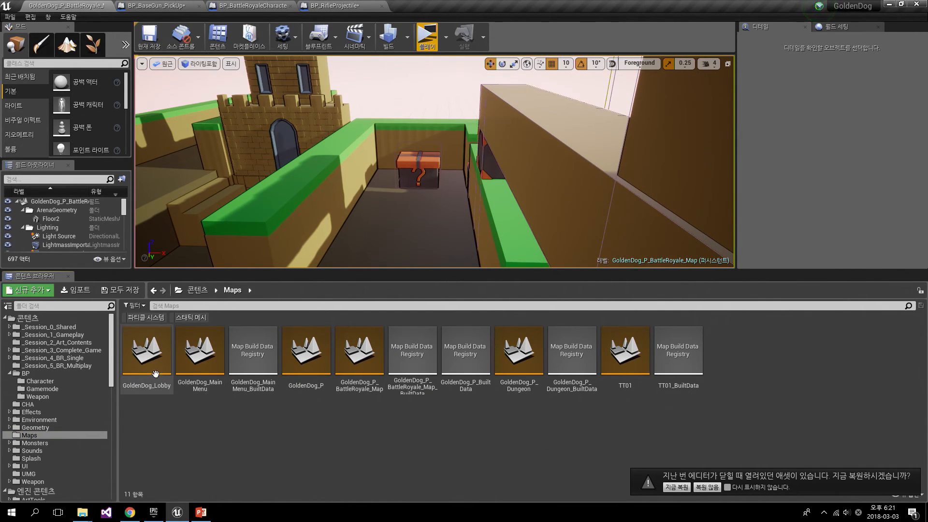
pyautogui.click(207, 370)
pyautogui.doubleClick(208, 370)
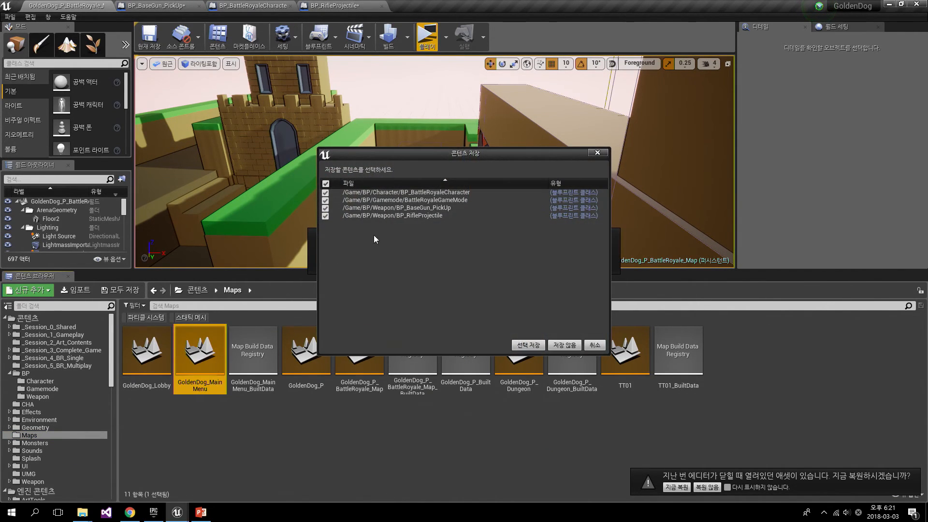
pyautogui.click(564, 349)
# Set the preview to 1 player without a dedicated server and play the main menu level
pyautogui.click(445, 37)
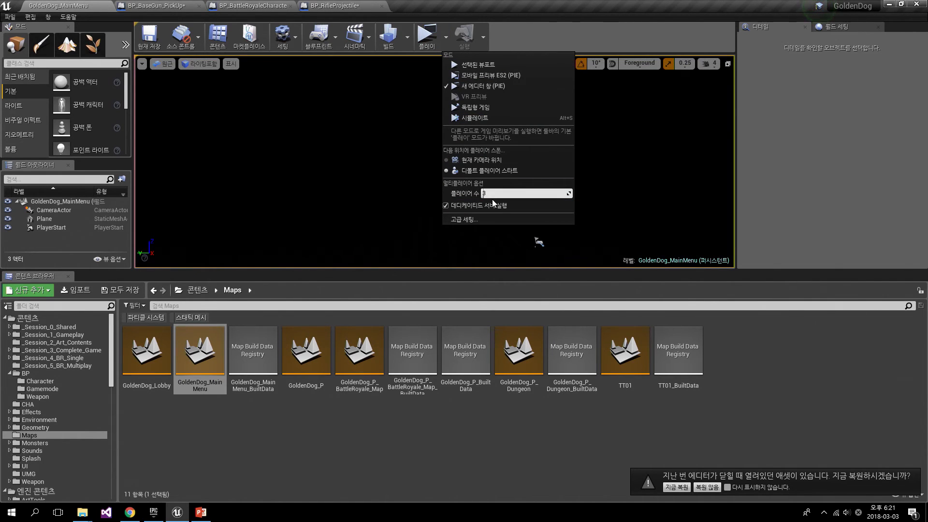
pyautogui.click(485, 228)
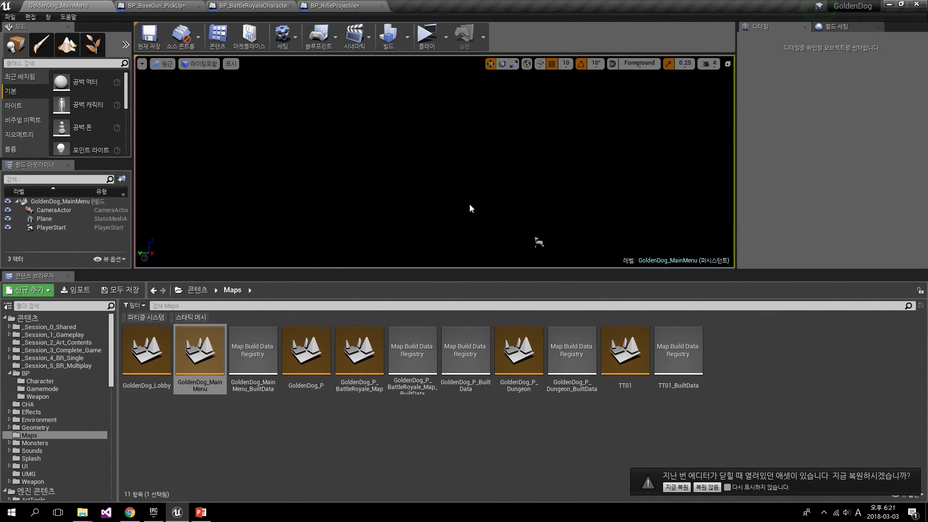
pyautogui.click(427, 40)
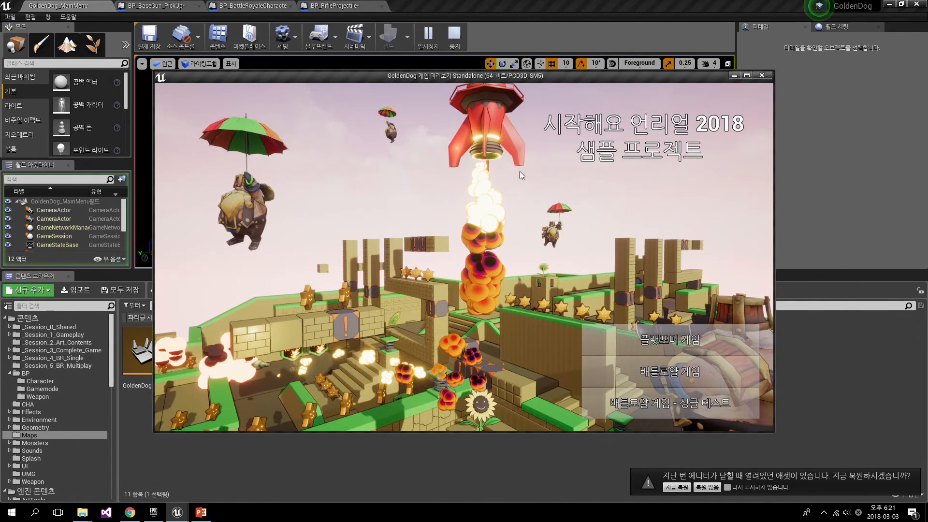
# Start a server for the battle royale game from the game's own menus, and stop the preview
pyautogui.click(633, 370)
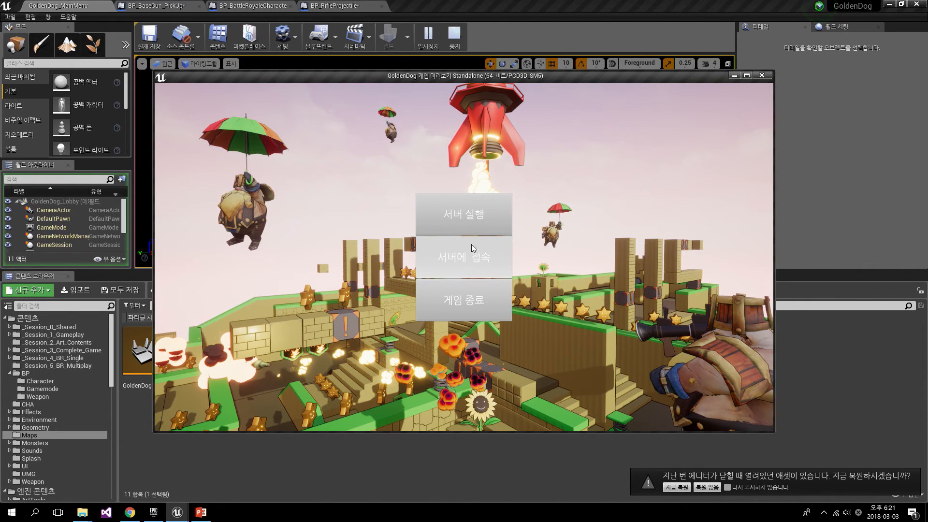
pyautogui.click(472, 219)
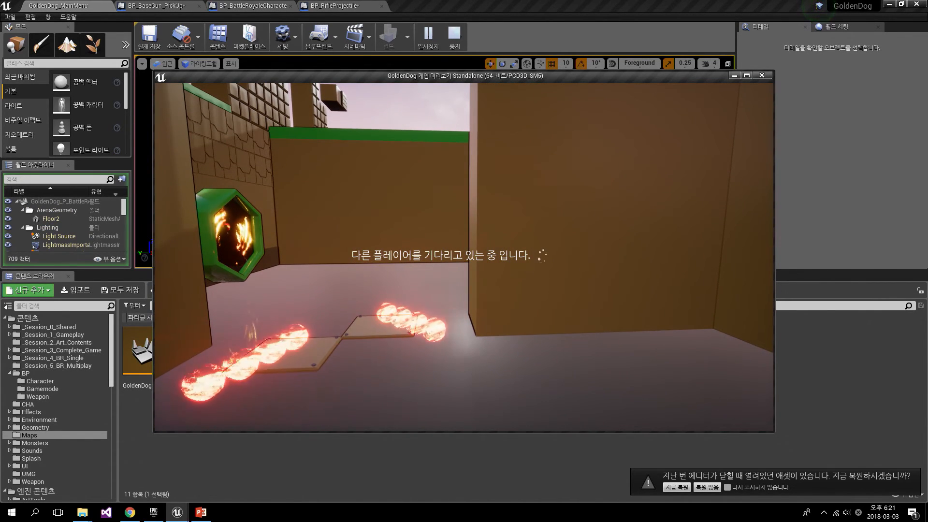
pyautogui.hotkey('alt', 'Tab')
pyautogui.click(452, 37)
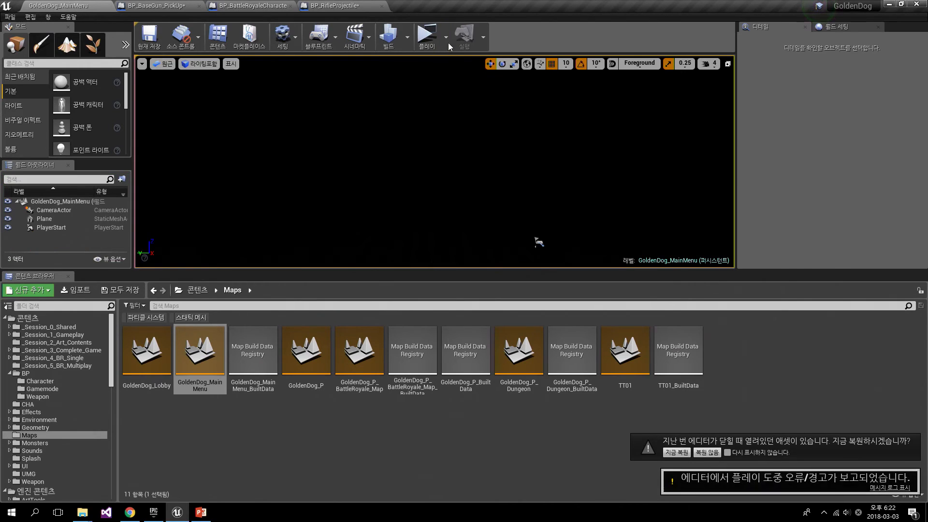
pyautogui.click(446, 38)
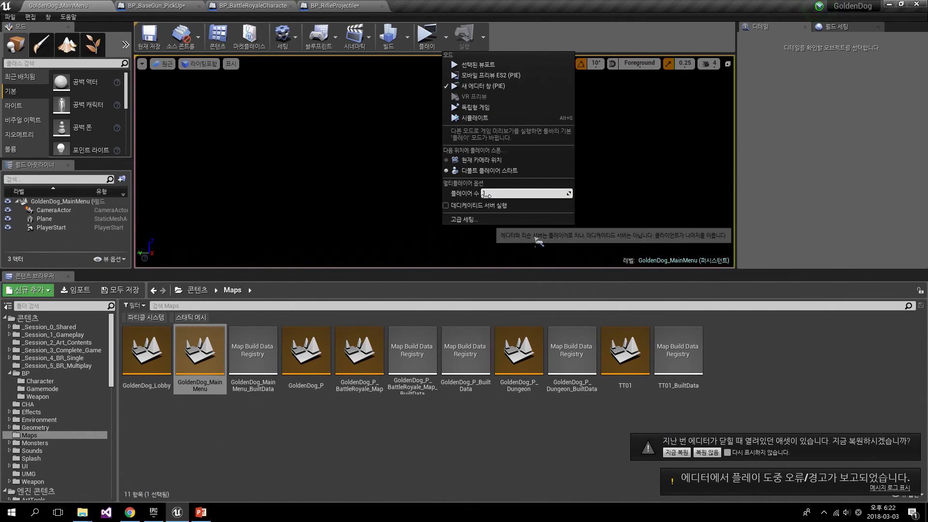
pyautogui.hotkey('alt', 'Tab')
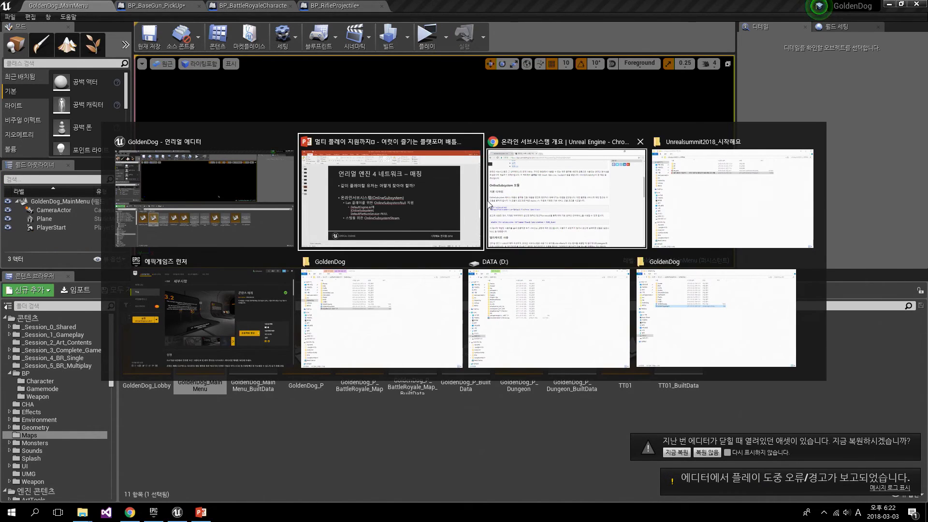
pyautogui.click(213, 205)
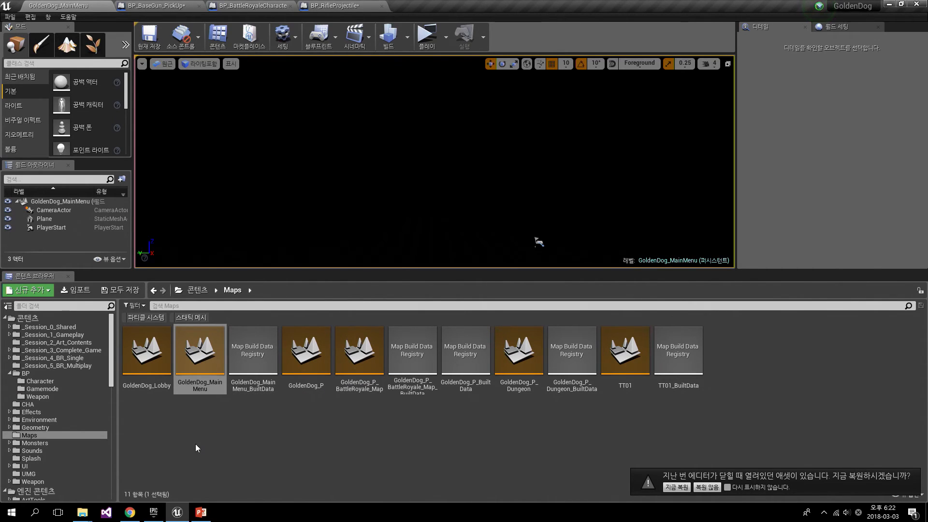
pyautogui.click(446, 39)
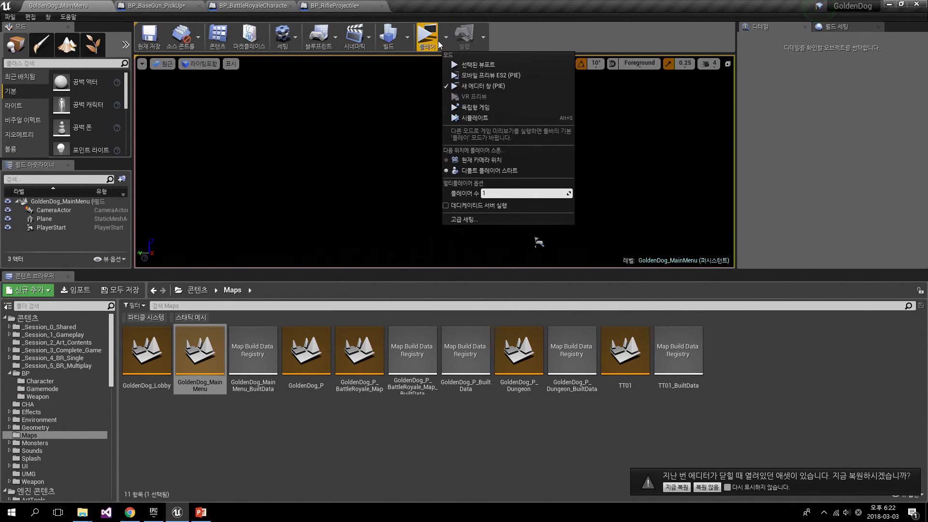
pyautogui.click(129, 515)
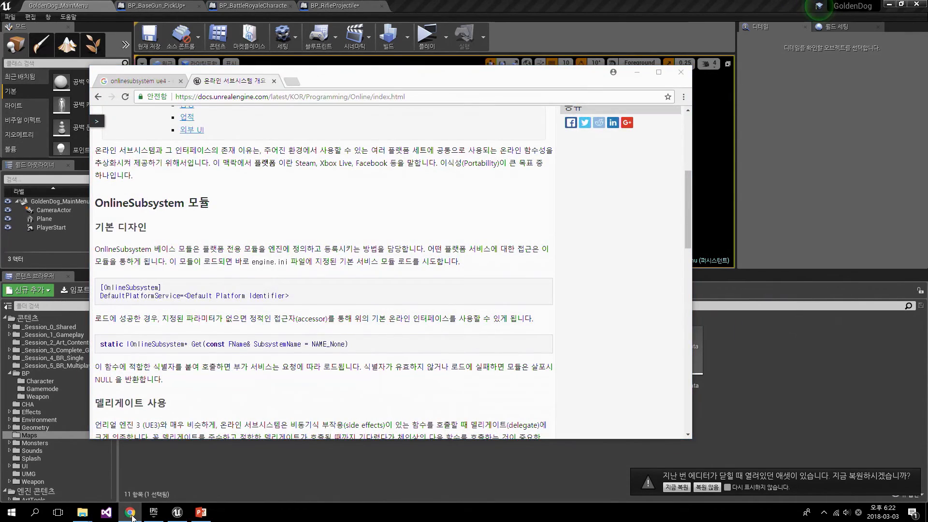
pyautogui.click(131, 514)
# Play the main menu level, show the list of battle royale servers to join, and end the preview
pyautogui.click(446, 37)
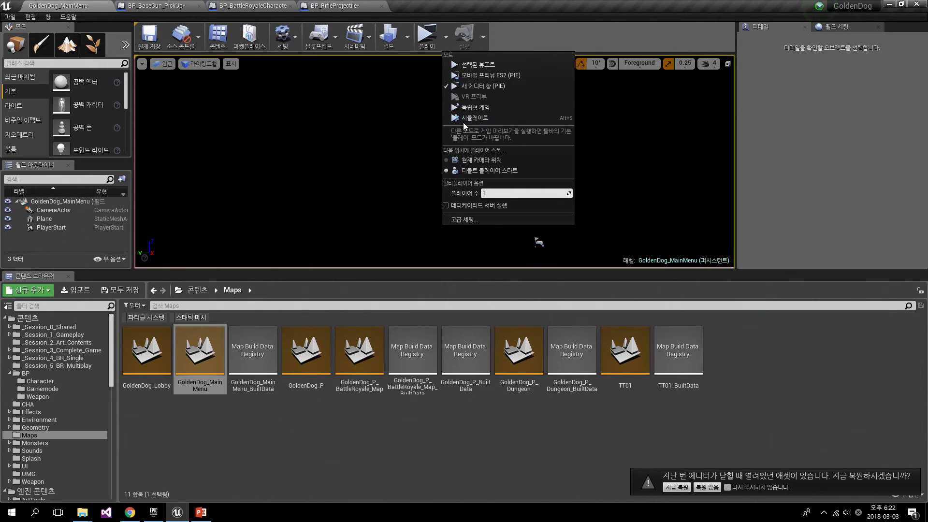
pyautogui.click(474, 107)
pyautogui.click(642, 374)
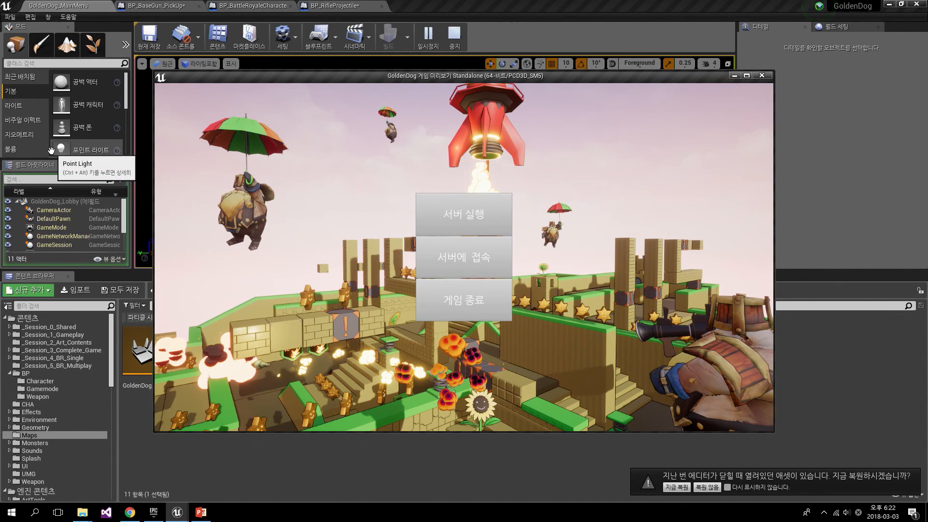
pyautogui.click(476, 265)
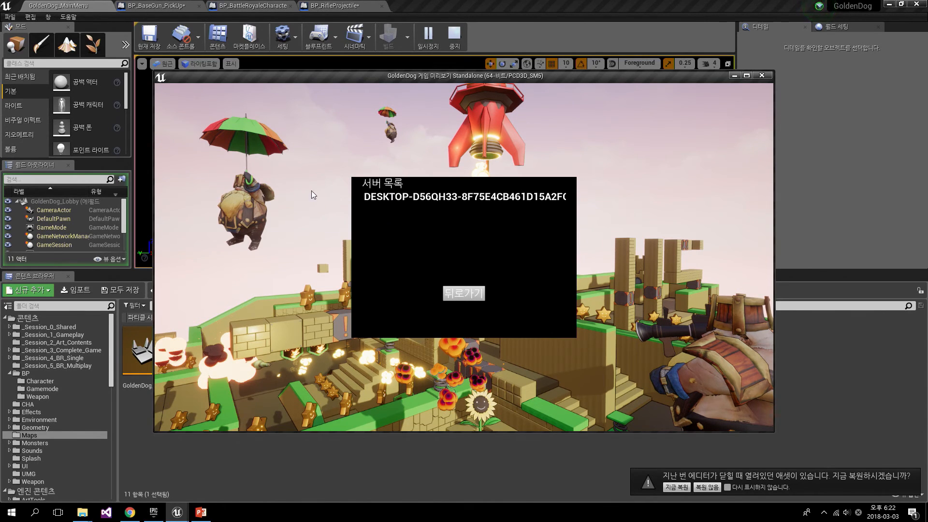
pyautogui.press('Escape')
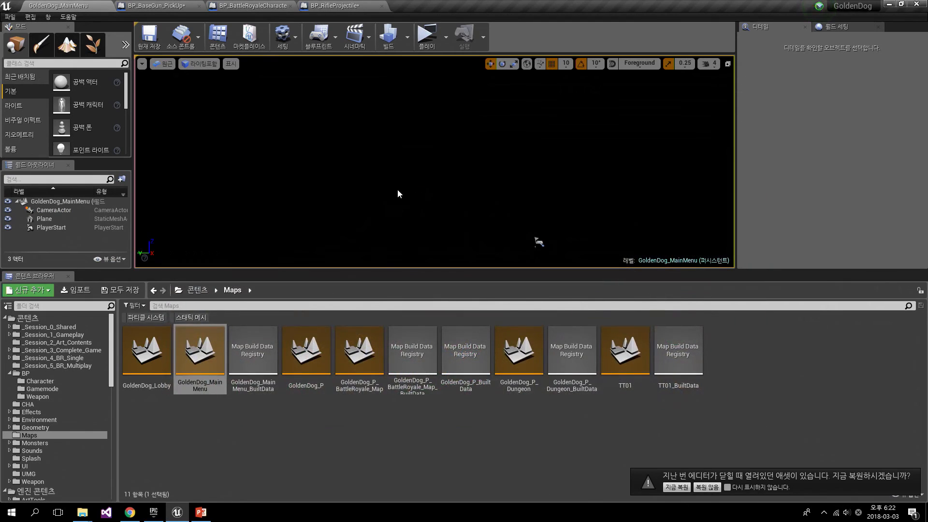
# Switch to Chrome and examine the OnlineSubsystem module's basic design and platform service setting in the documentation
pyautogui.click(129, 512)
pyautogui.scroll(5, 297, 139)
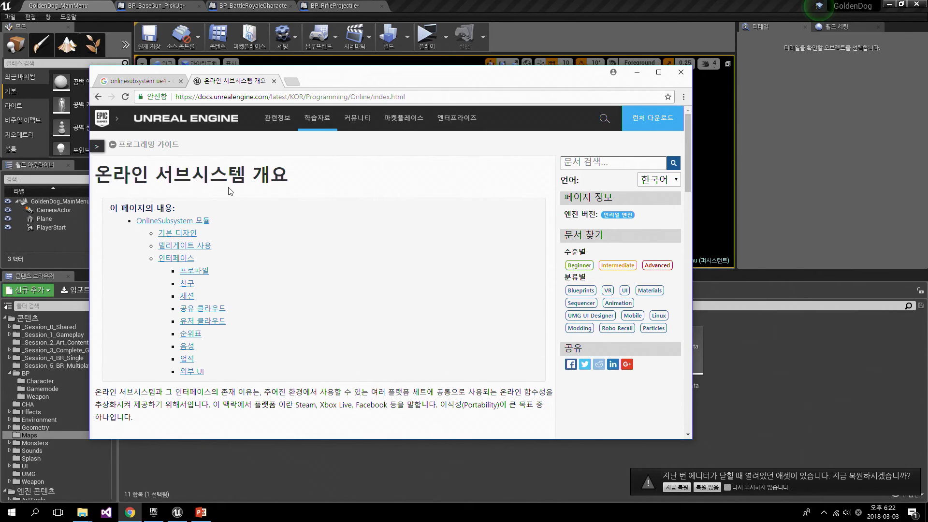
pyautogui.scroll(-5, 184, 220)
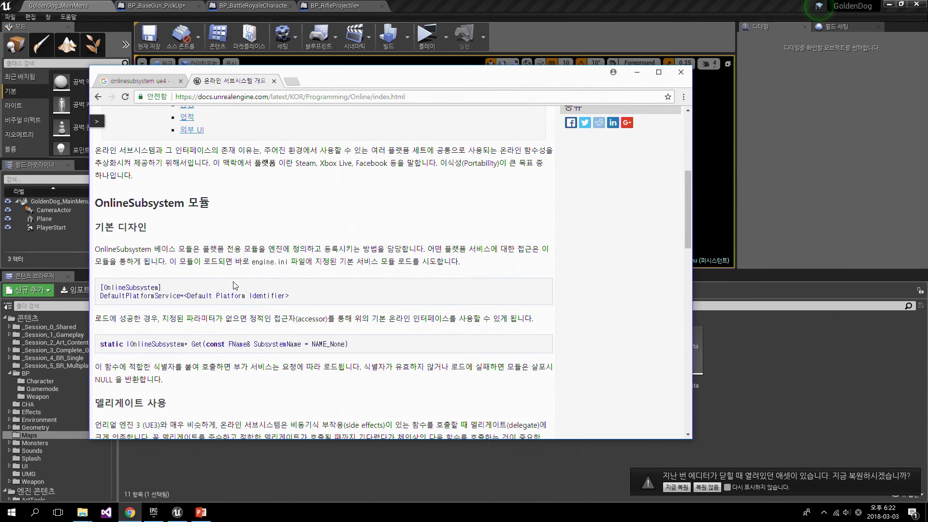
pyautogui.scroll(-1, 236, 286)
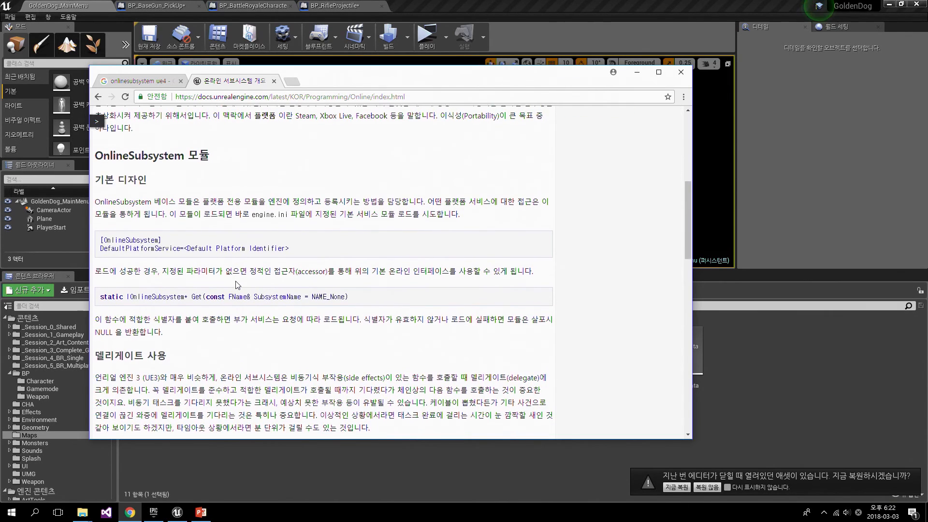
pyautogui.scroll(2, 235, 285)
# Open the GoldenDog project's Config folder in File Explorer
pyautogui.press('super+e')
pyautogui.press('super+Right')
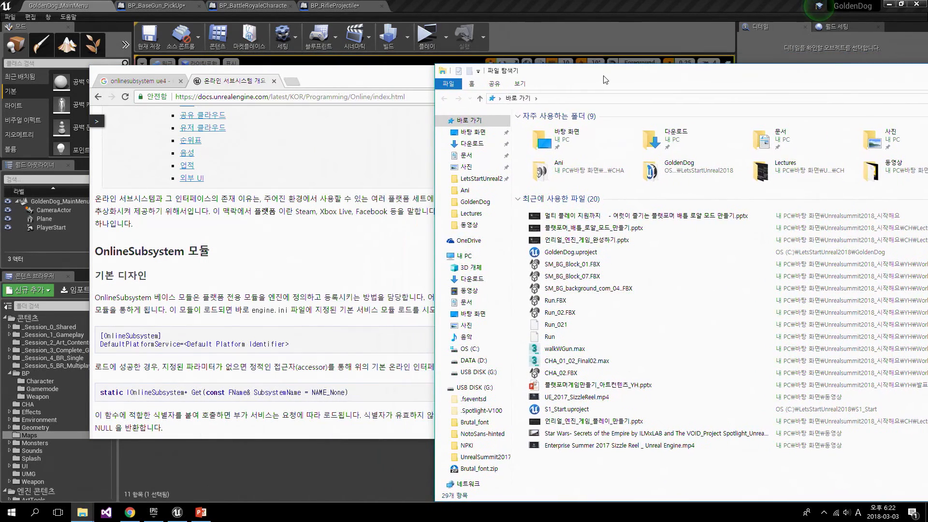
pyautogui.click(467, 202)
pyautogui.doubleClick(556, 148)
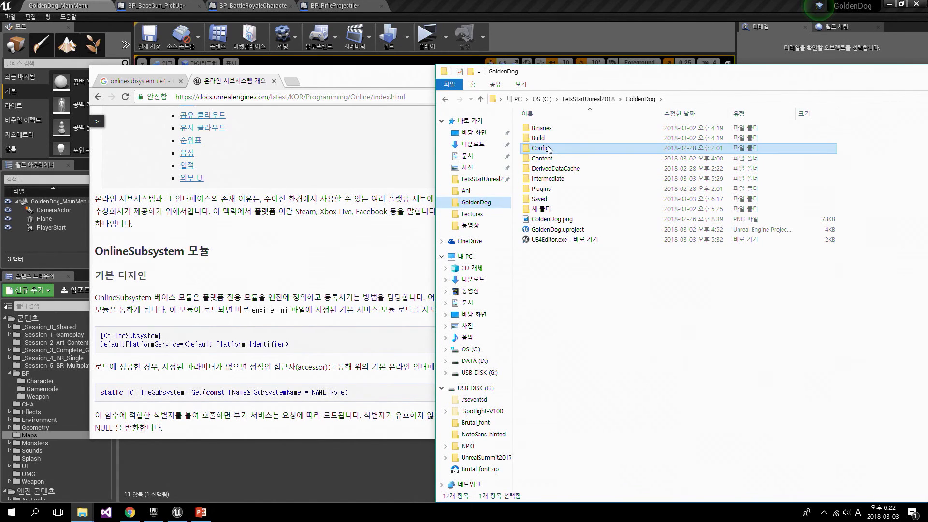
# Open DefaultEngine.ini in Notepad and select the [OnlineSubsystem] section with the line DefaultPlatformService=NULL
pyautogui.doubleClick(556, 158)
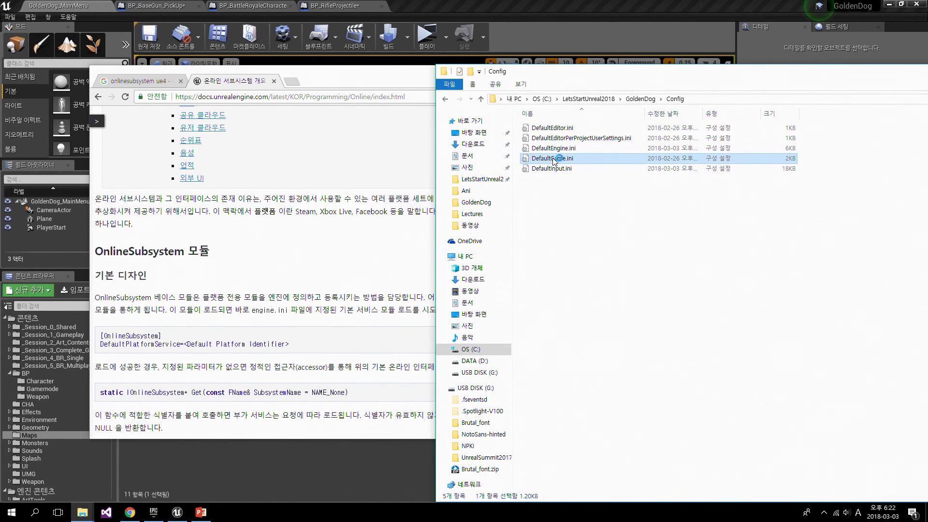
pyautogui.doubleClick(223, 153)
pyautogui.doubleClick(551, 148)
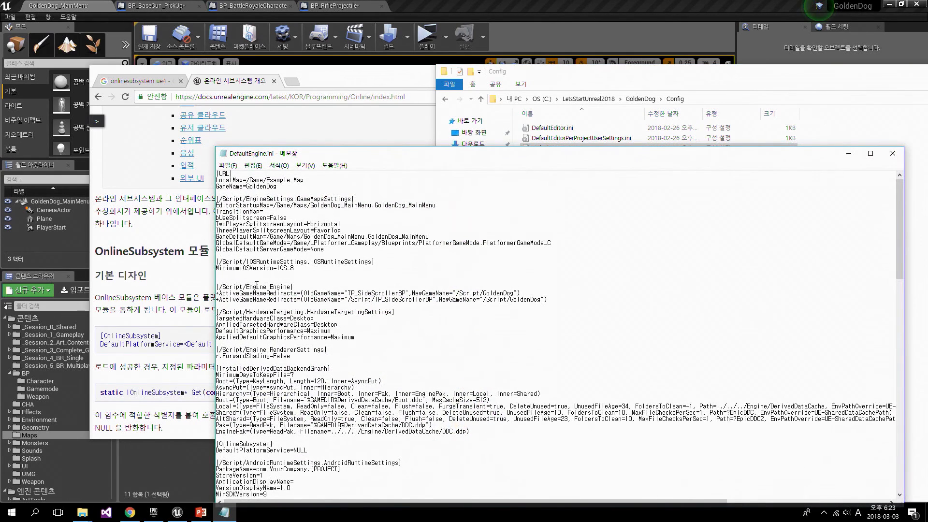
pyautogui.scroll(-9, 257, 286)
pyautogui.moveTo(329, 282); pyautogui.dragTo(215, 274)
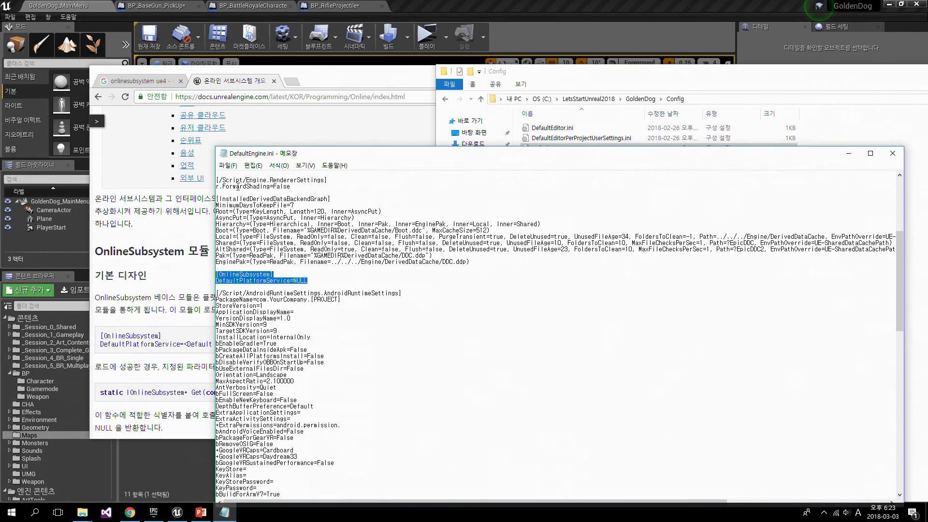
# Close DefaultEngine.ini and move the Chrome documentation window clear of the Unreal Editor's content browser
pyautogui.doubleClick(224, 154)
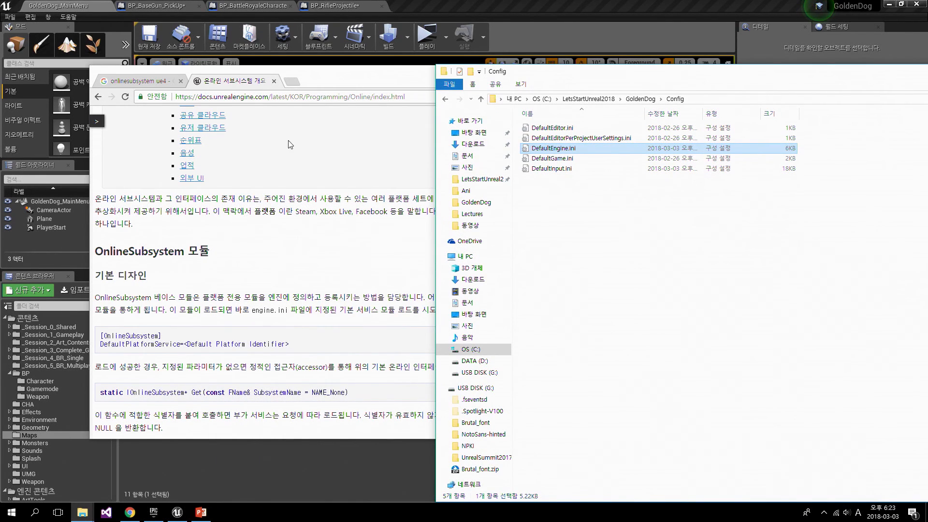
pyautogui.click(284, 235)
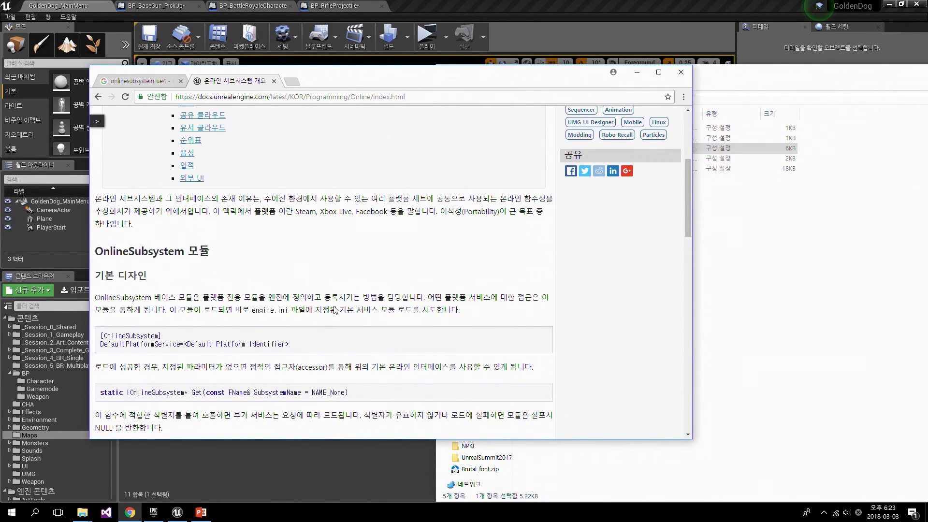
pyautogui.moveTo(327, 68); pyautogui.dragTo(587, 207)
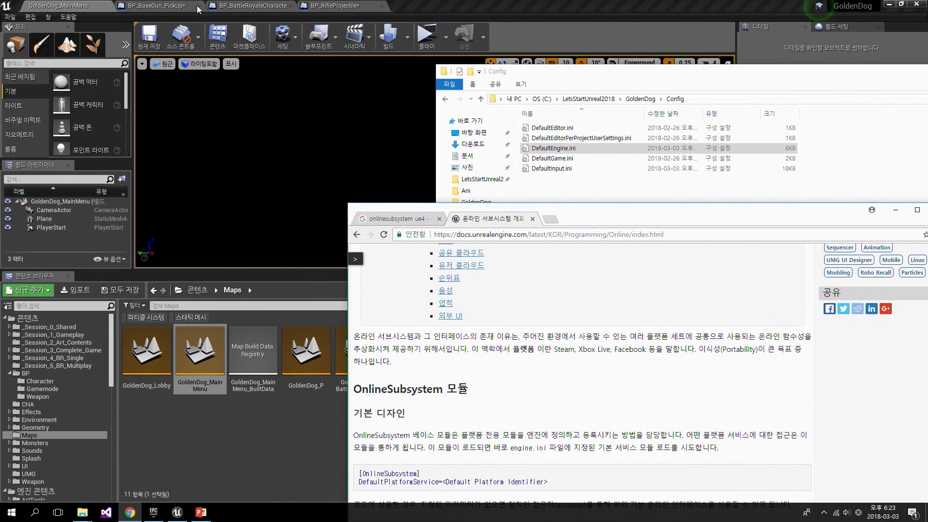
# Open the BattleRoyaleGameMode Blueprint from the BP/Gamemode folder in the Unreal Editor
pyautogui.click(36, 396)
pyautogui.click(39, 389)
pyautogui.doubleClick(146, 349)
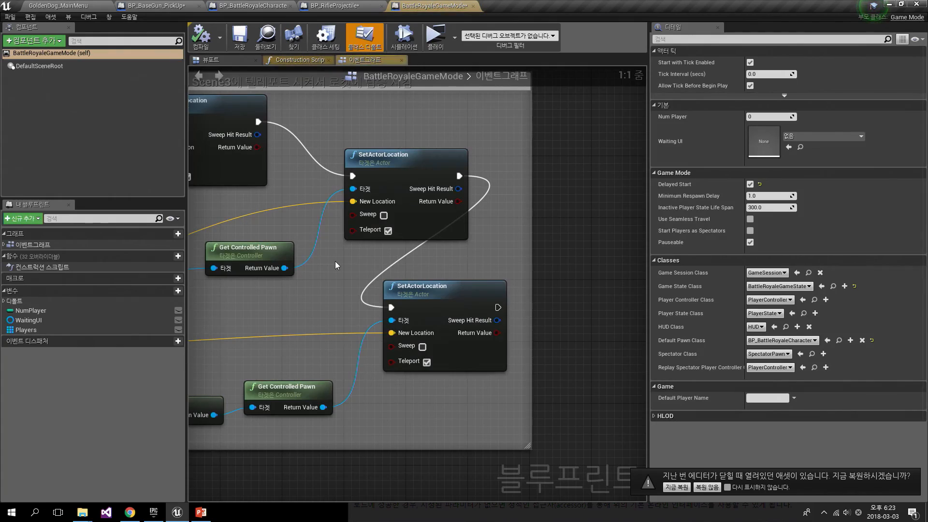
# Examine the dedicated server branch and its two Create Session nodes in the BattleRoyaleGameMode event graph
pyautogui.moveTo(335, 261); pyautogui.dragTo(672, 345, button='right')
pyautogui.moveTo(370, 206); pyautogui.dragTo(556, 294, button='right')
pyautogui.scroll(-6, 596, 321)
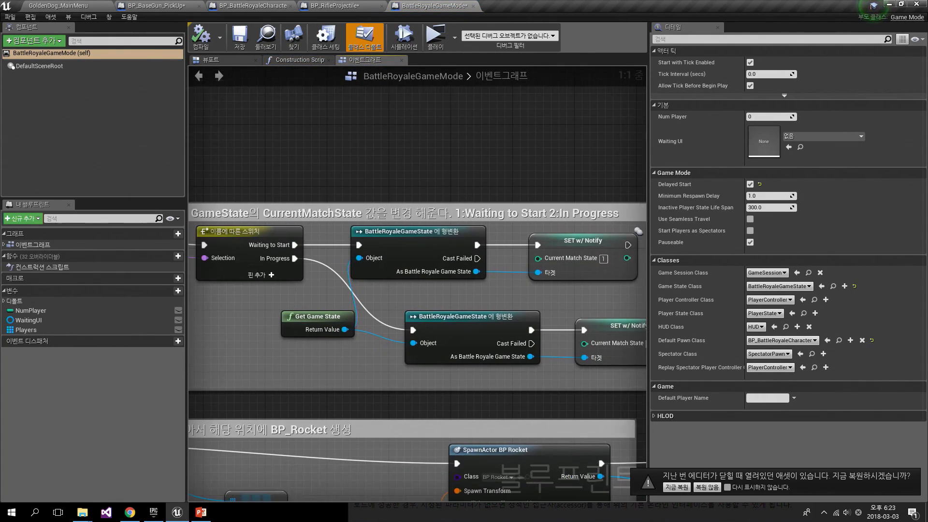
pyautogui.scroll(6, 263, 290)
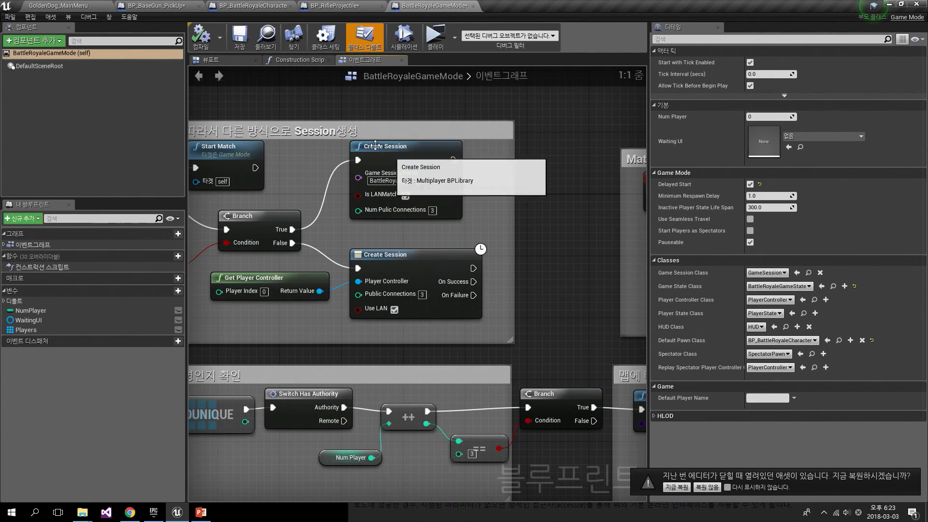
pyautogui.moveTo(380, 250); pyautogui.dragTo(438, 246, button='right')
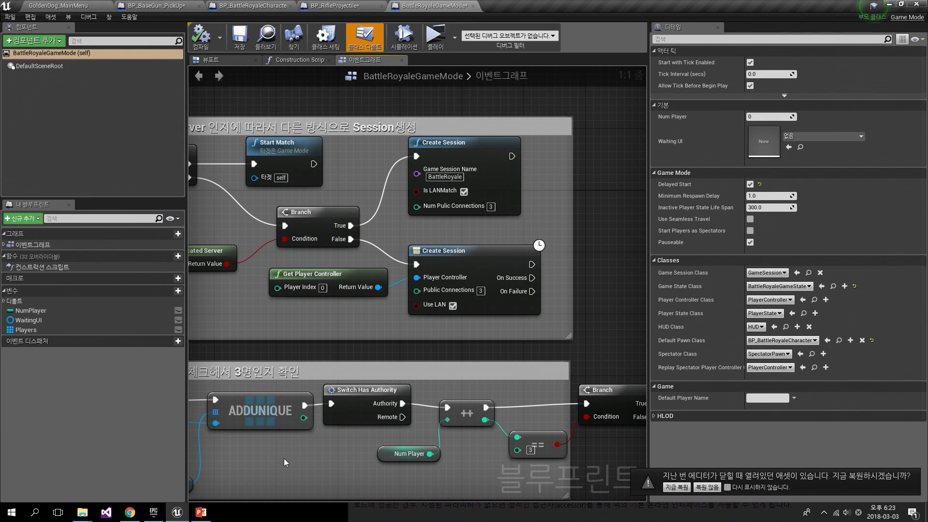
# Switch to Chrome and look through the interface sections of the online subsystem documentation
pyautogui.click(133, 516)
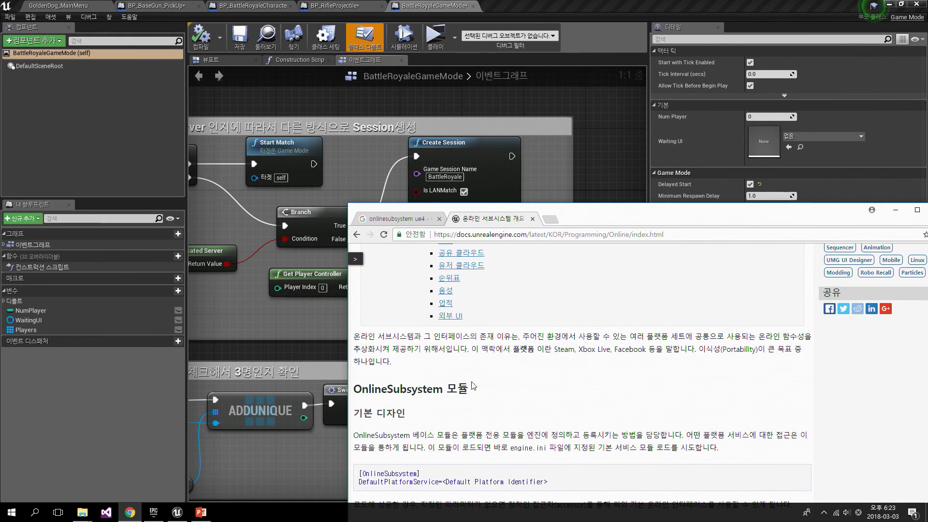
pyautogui.scroll(-10, 481, 387)
pyautogui.scroll(-10, 481, 387)
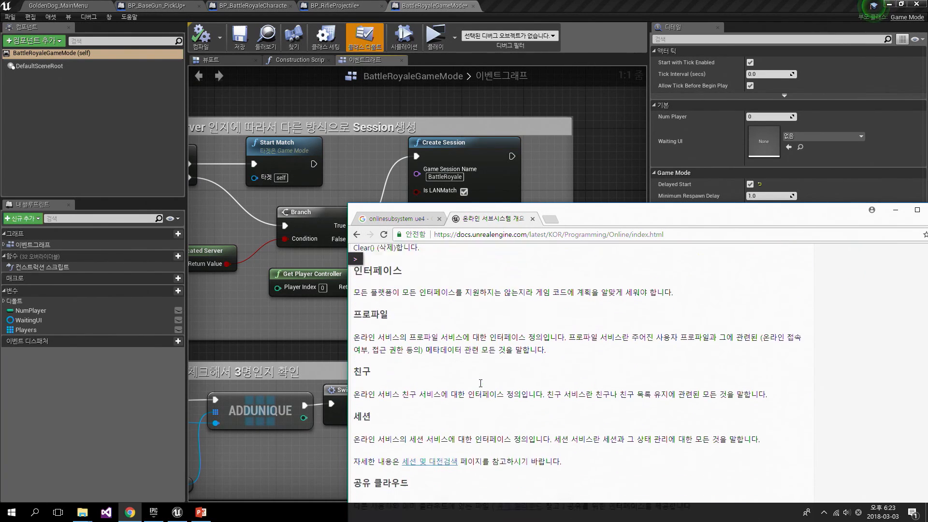
pyautogui.scroll(3, 445, 402)
# Switch to the PowerPoint presentation and display the closing thank-you slide, slide 7
pyautogui.click(200, 512)
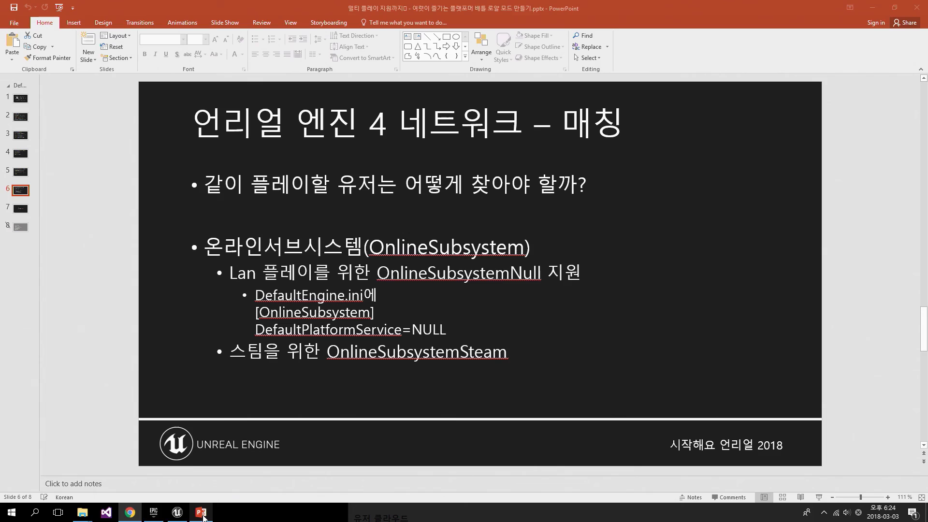
pyautogui.click(21, 208)
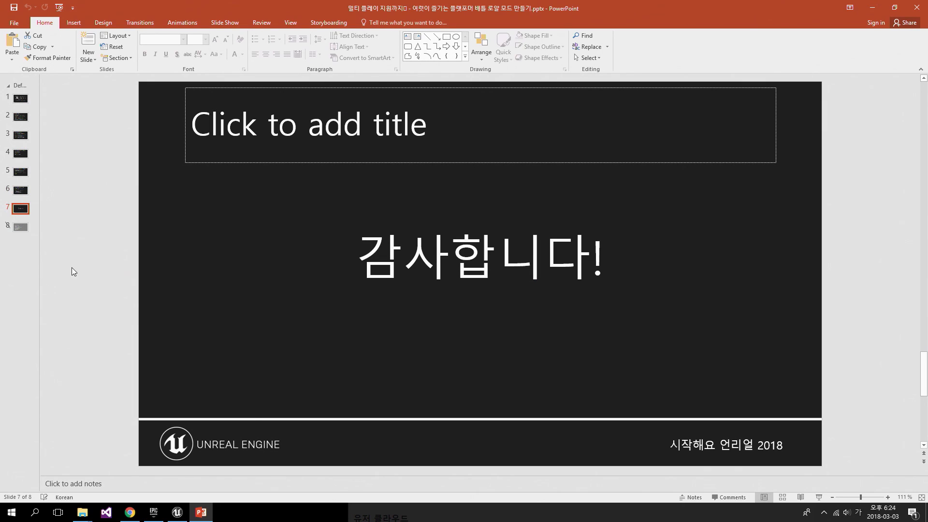